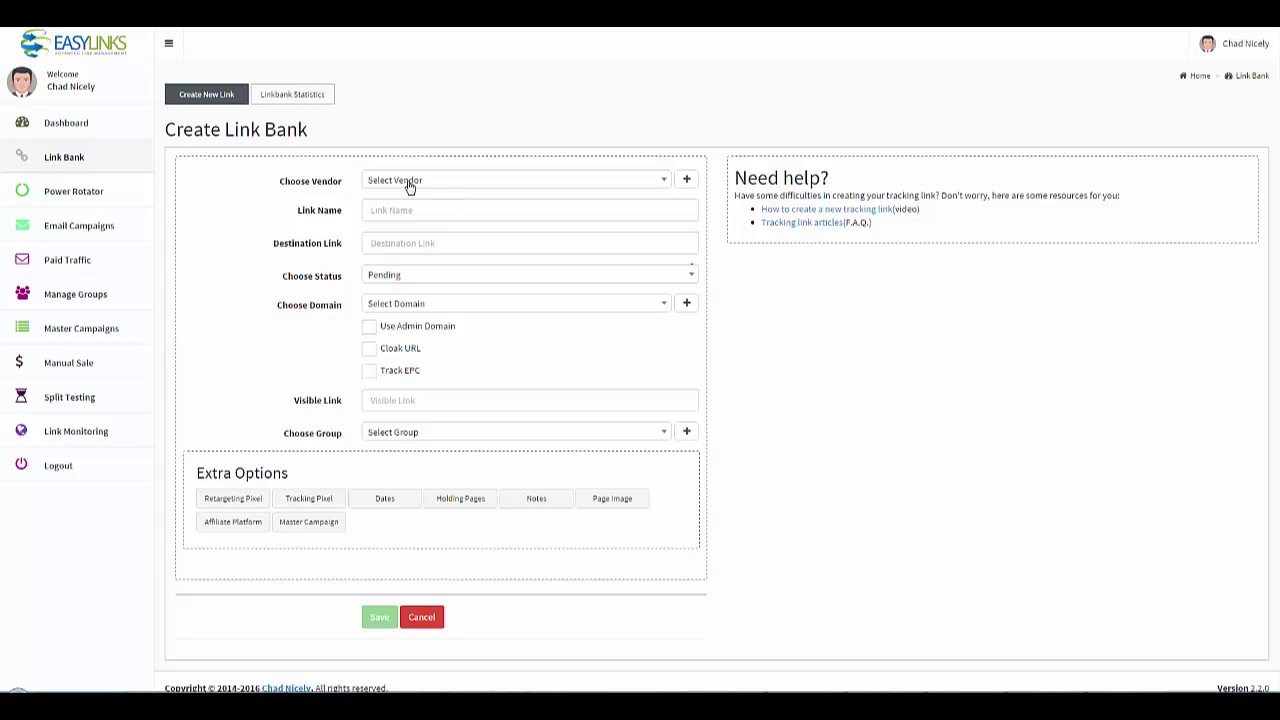
Look through the vendor, status, domain and group choices offered in the new link form
left_click(443, 186)
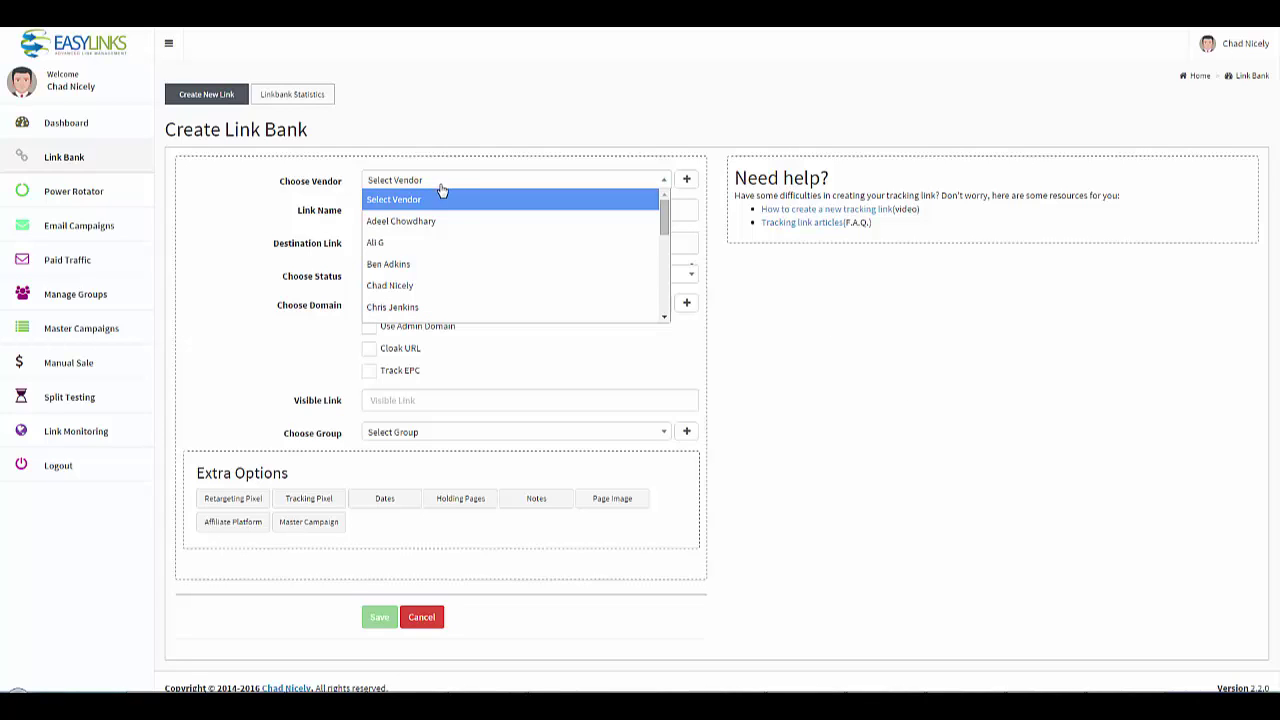
left_click(446, 202)
left_click(401, 185)
left_click(806, 302)
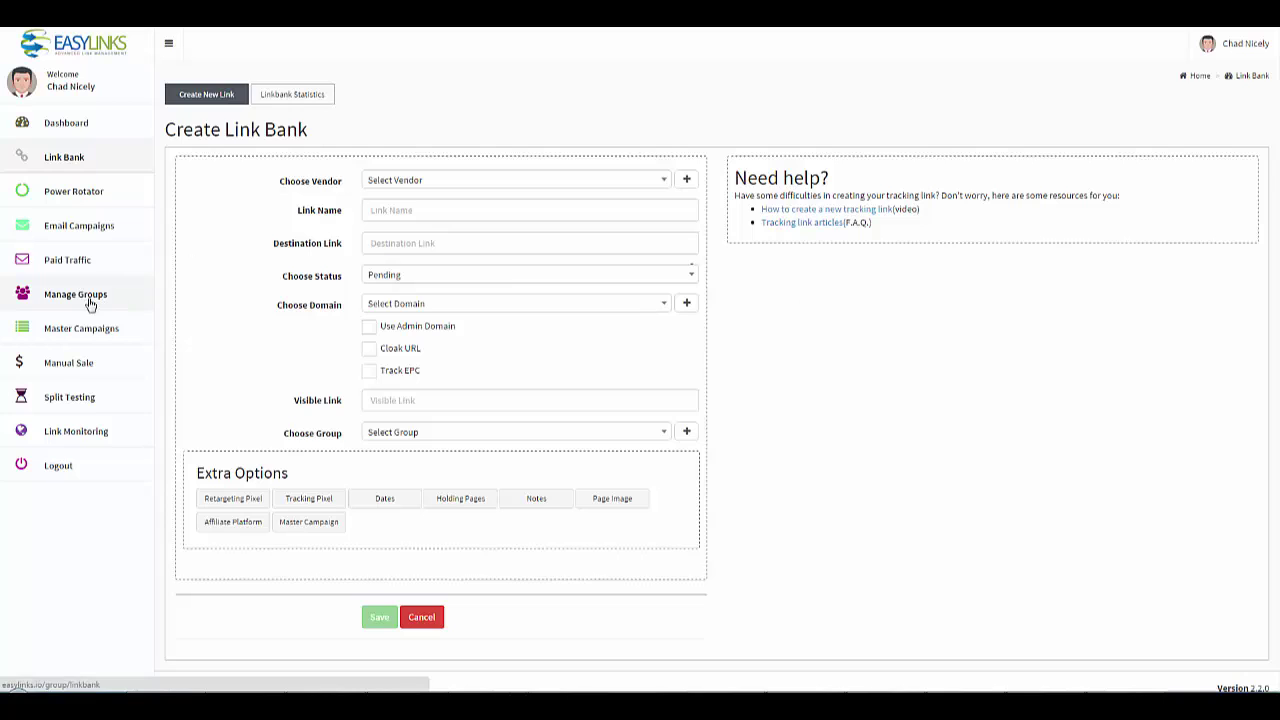
left_click(686, 281)
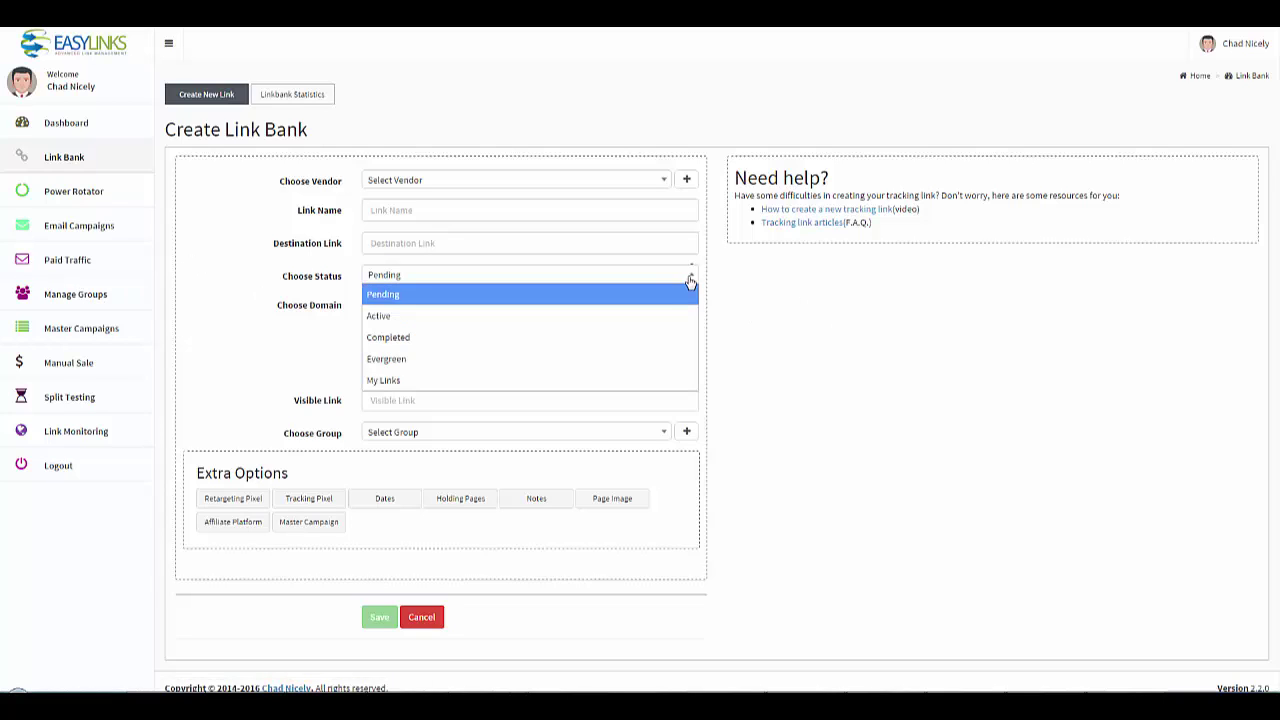
left_click(782, 292)
left_click(660, 311)
left_click(773, 318)
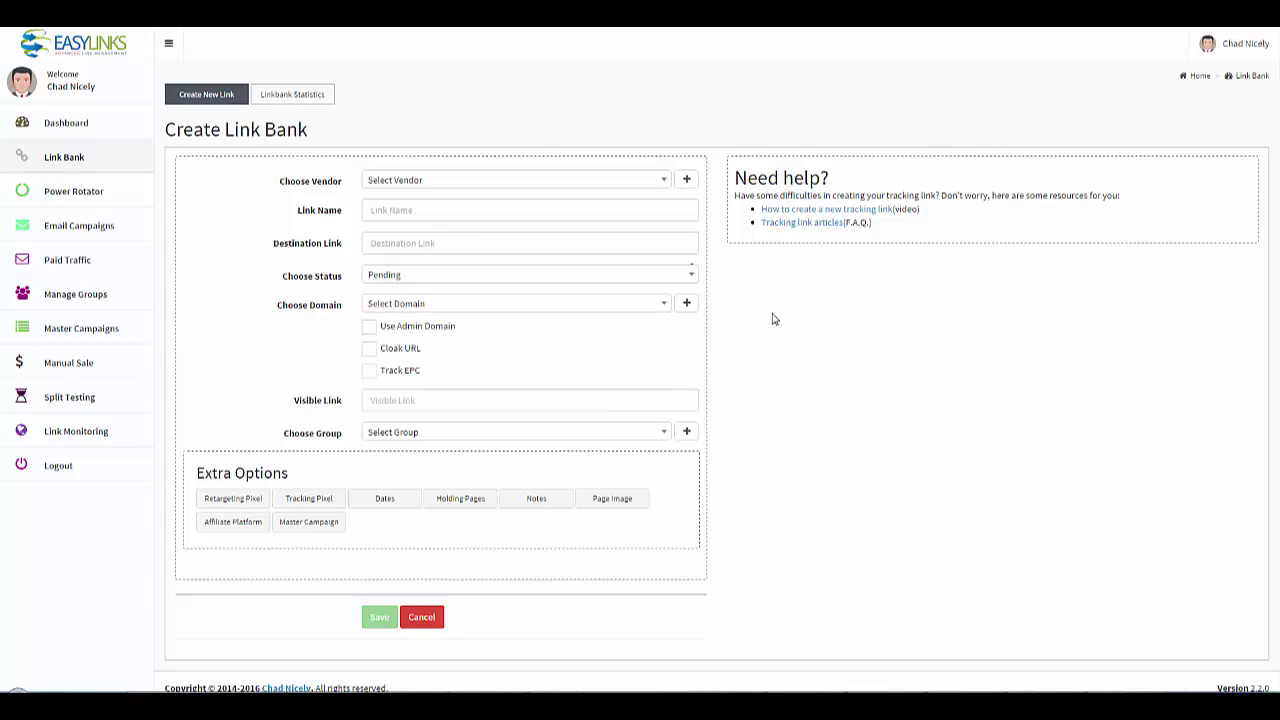
left_click(663, 437)
left_click(784, 427)
Review the fields of the form for adding a new vendor and close it without saving
left_click(687, 182)
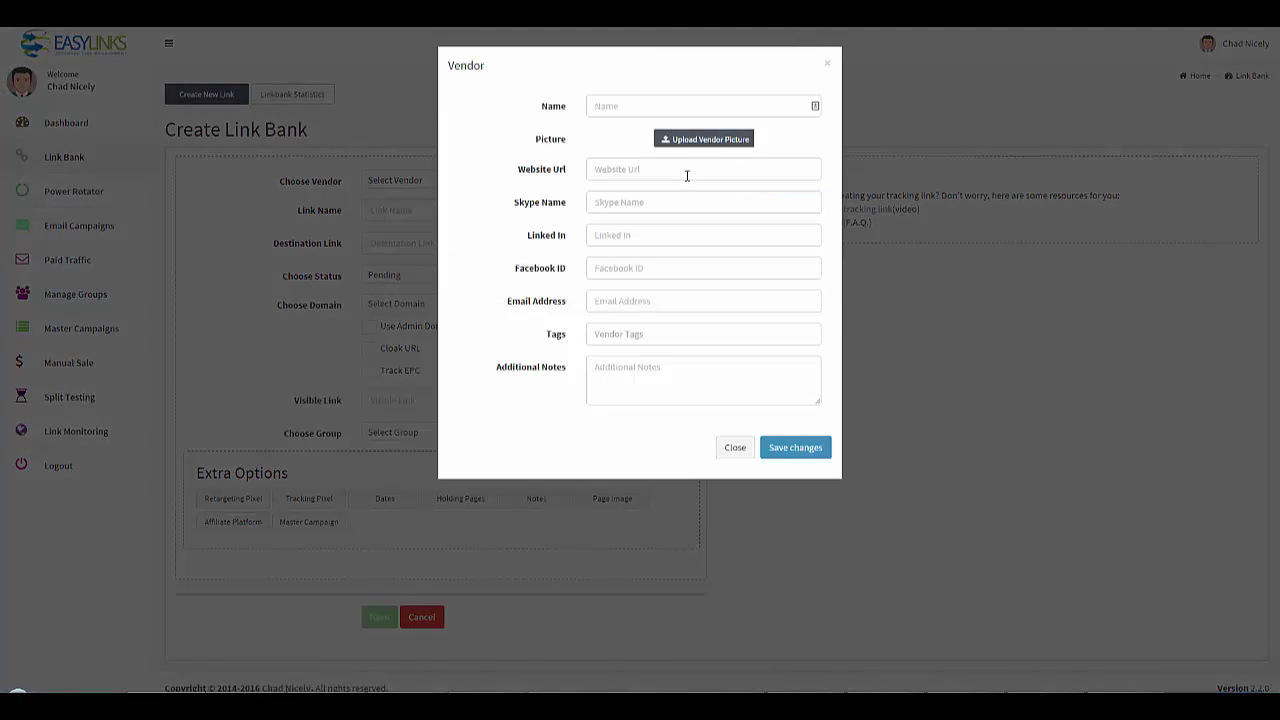
left_click(606, 109)
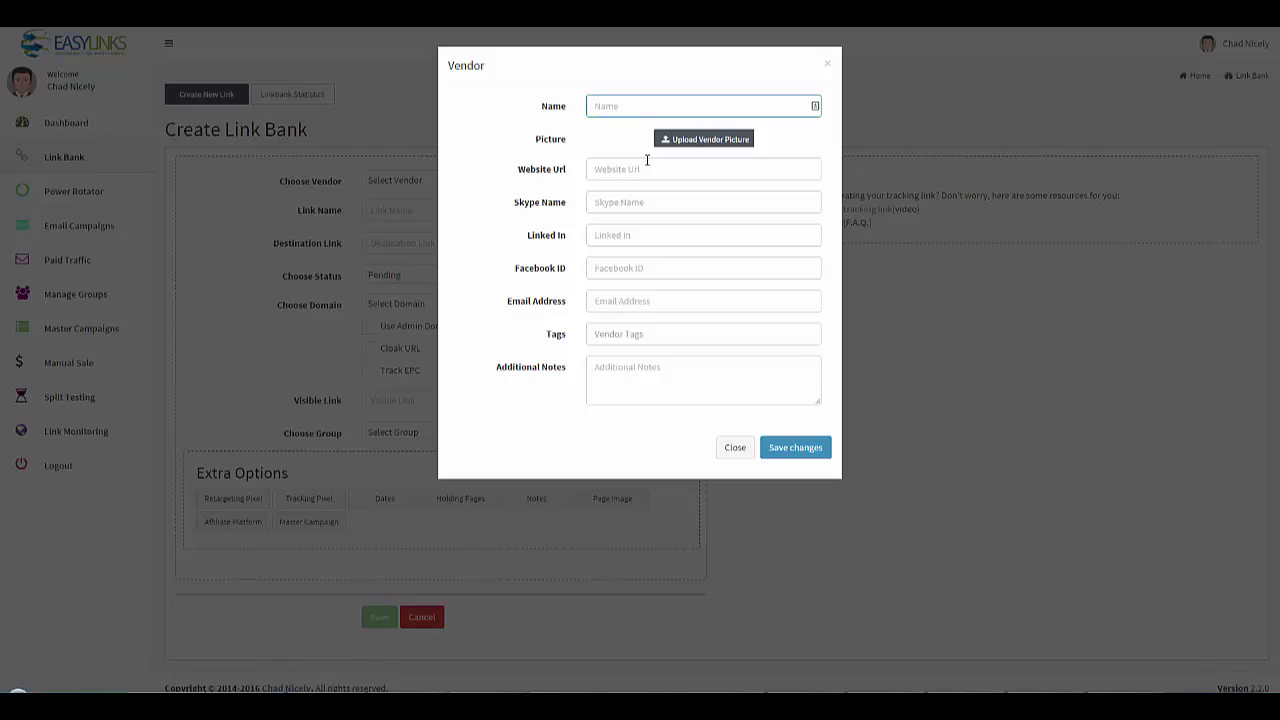
left_click(646, 165)
left_click(618, 223)
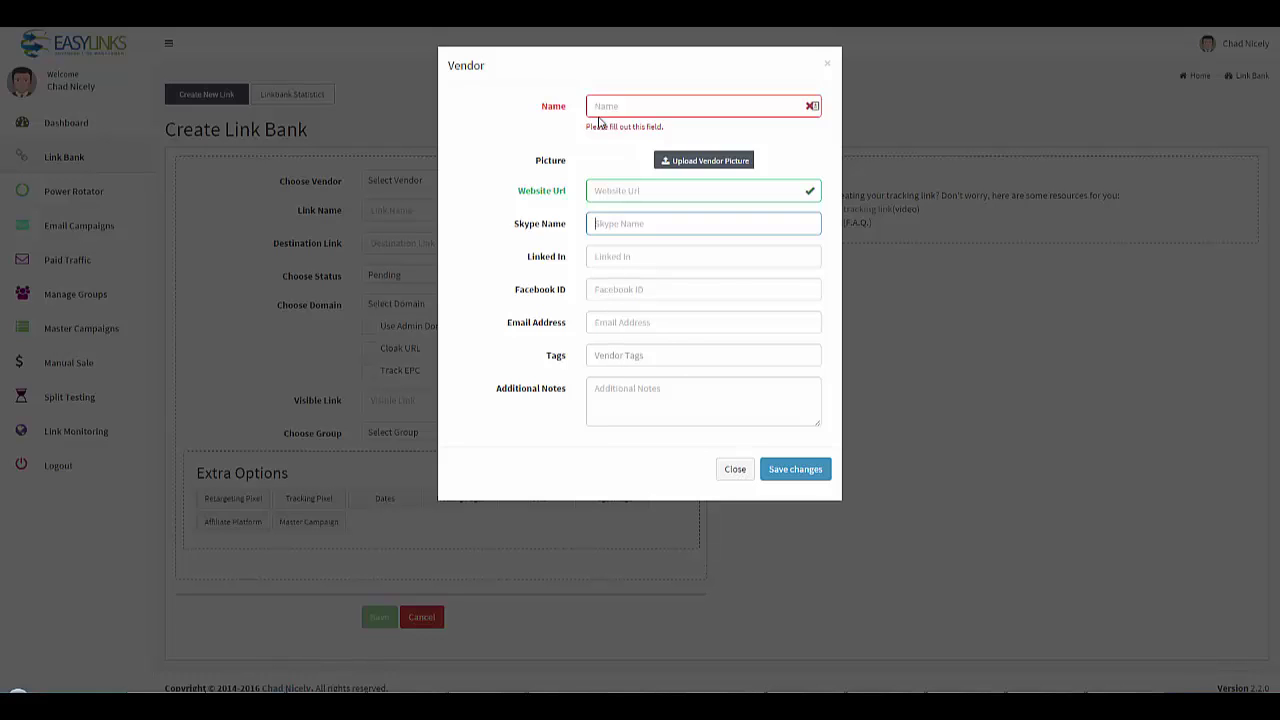
left_click(737, 470)
Choose the account owner as the vendor and name the link "My Salescall Training"
left_click(660, 182)
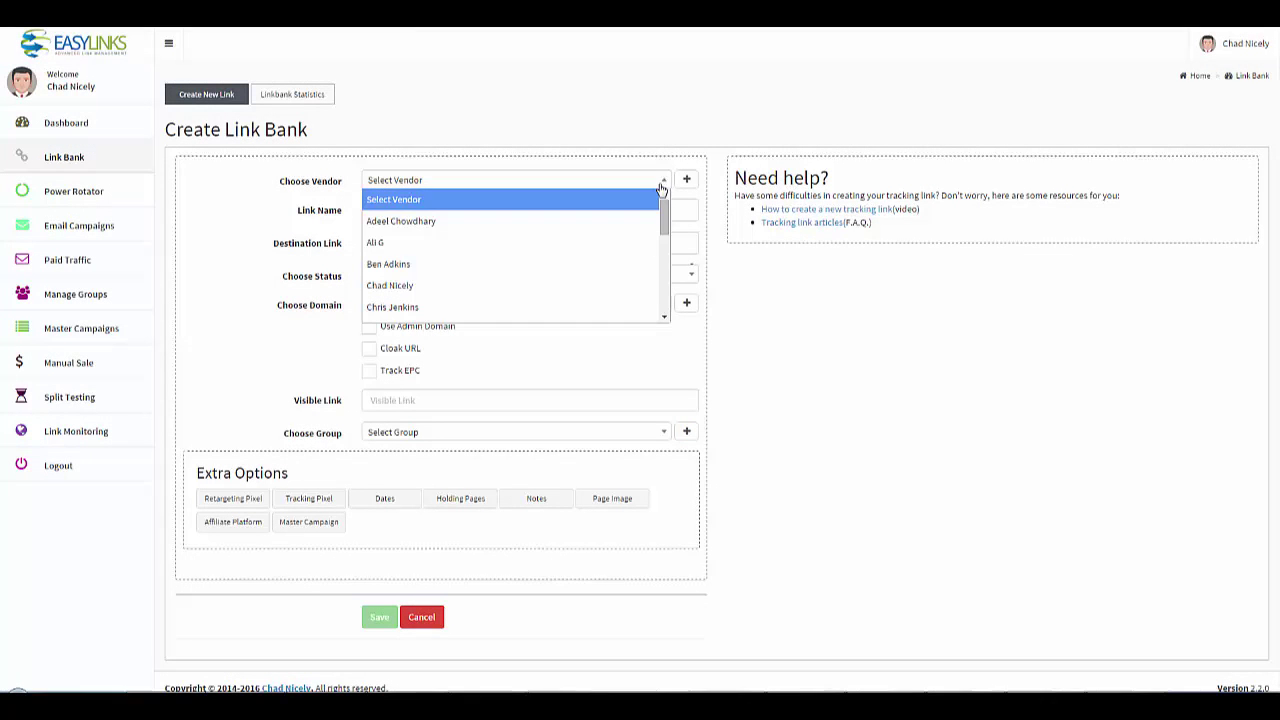
left_click(623, 286)
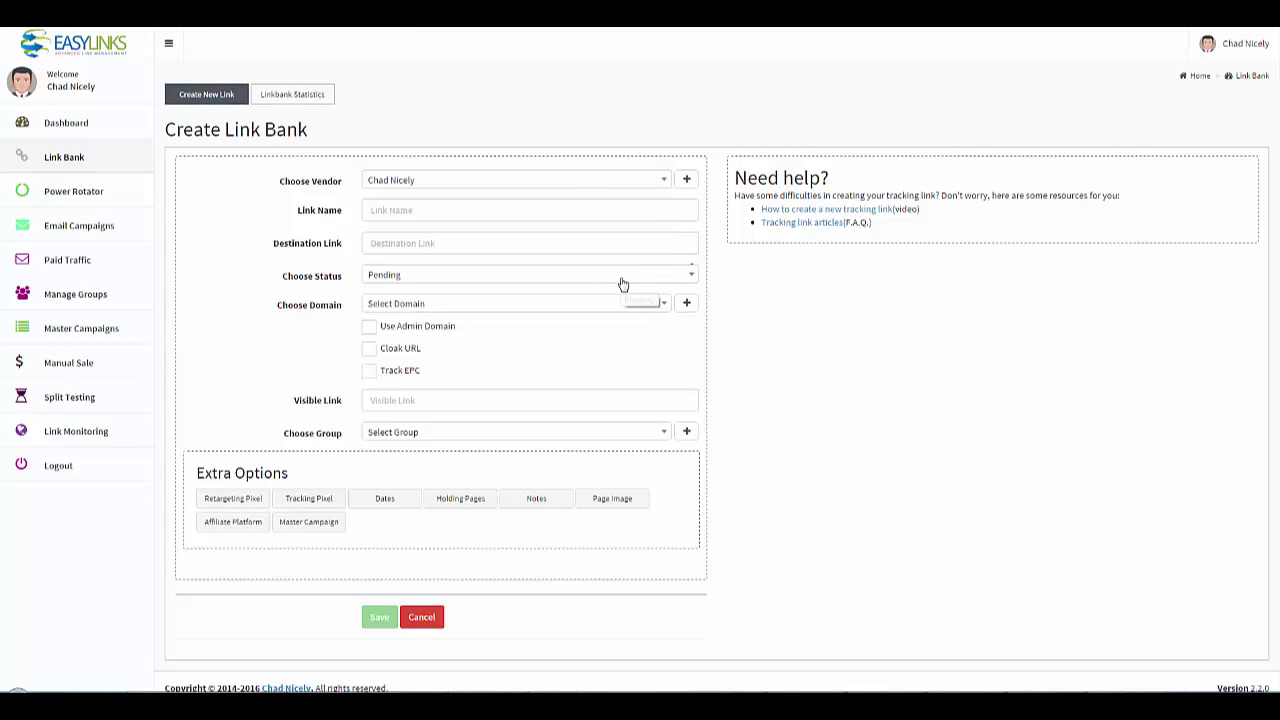
left_click(442, 212)
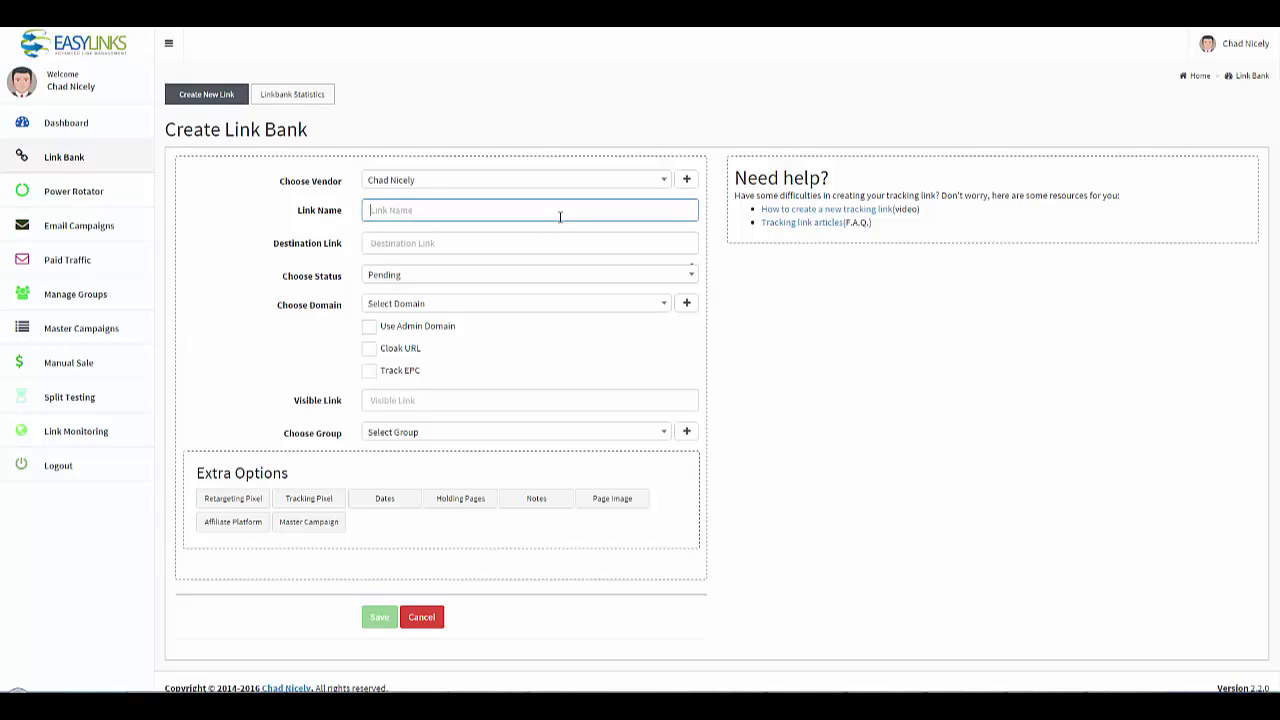
type("My Salescall Training")
left_click(430, 246)
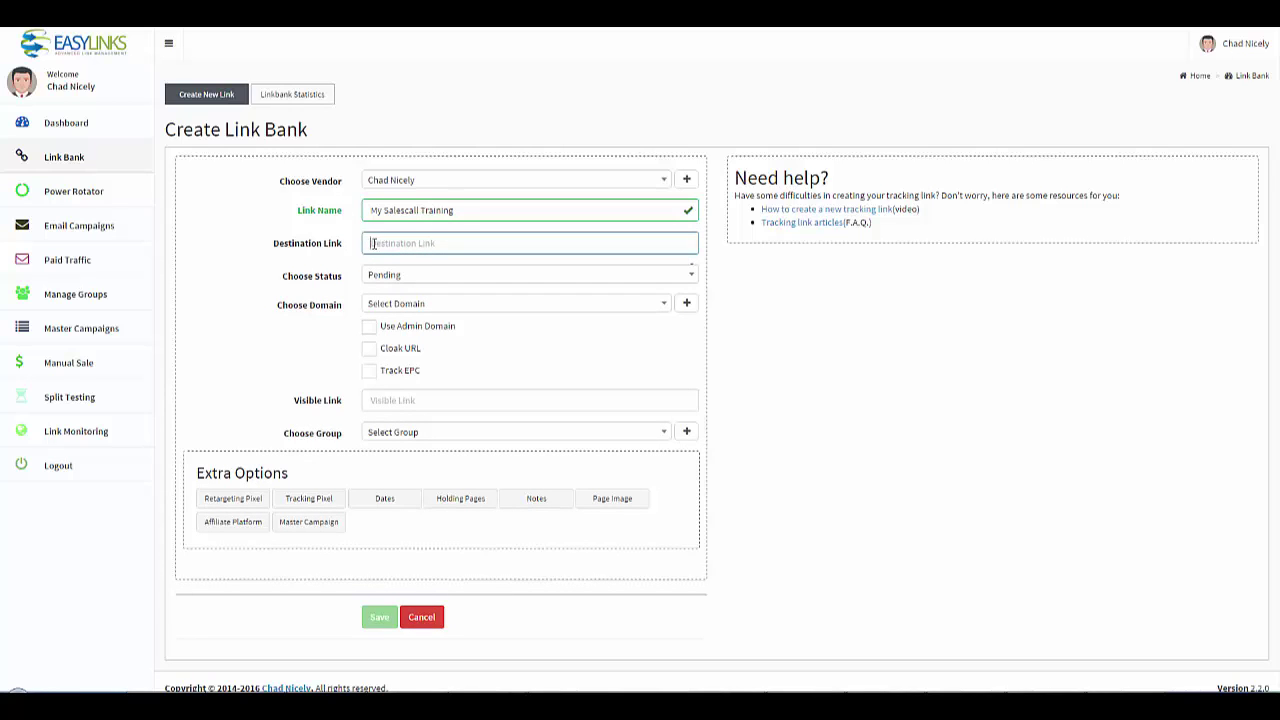
type("h")
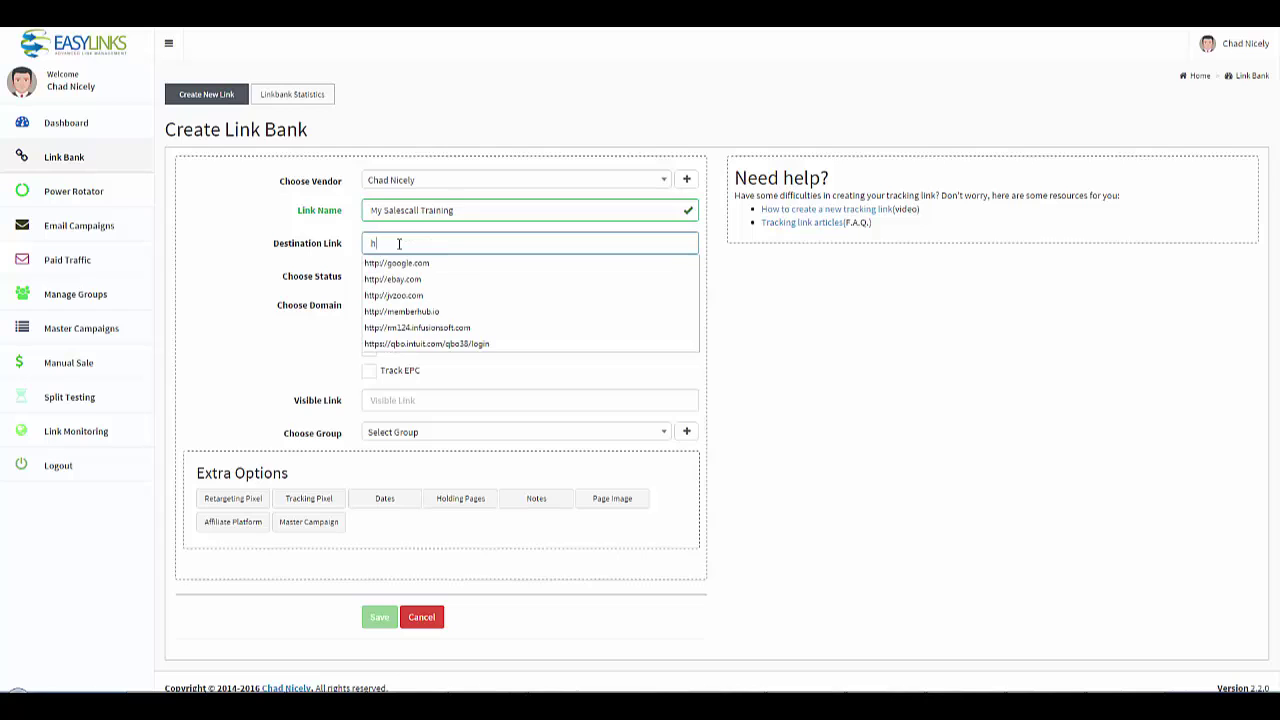
type("ttp://chadni")
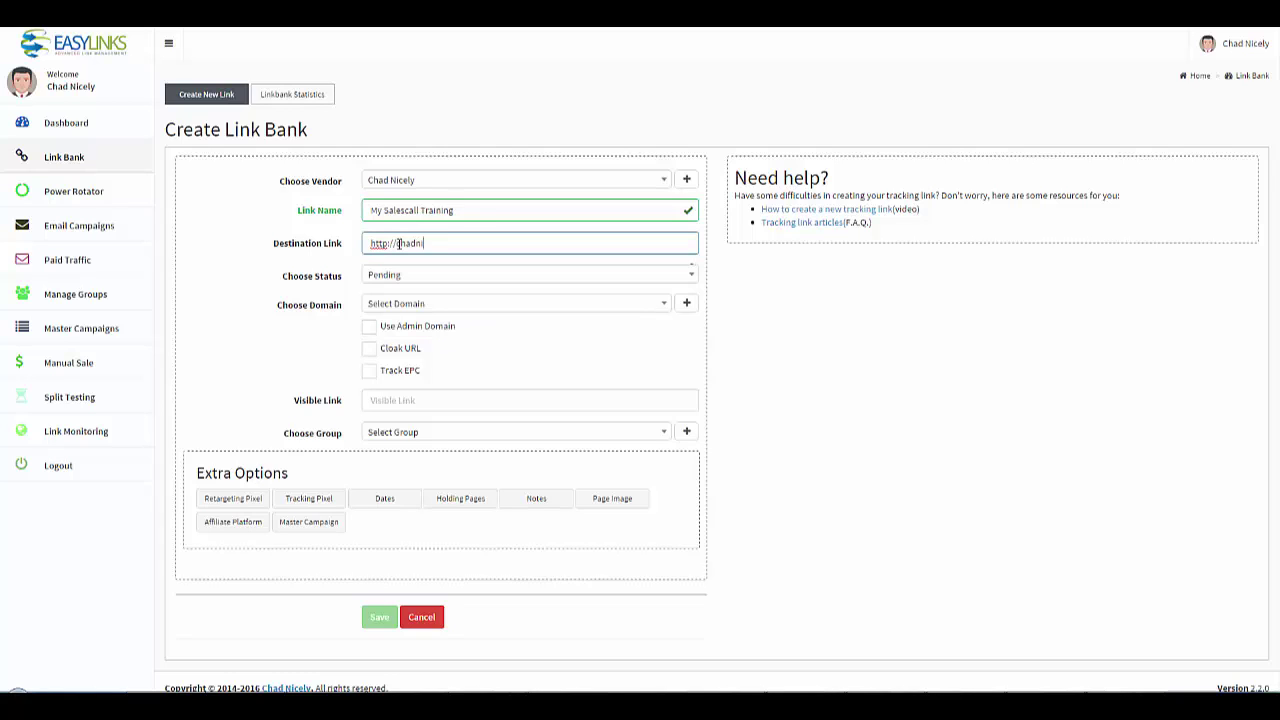
type("cely.com")
left_click_drag(477, 246, 360, 246)
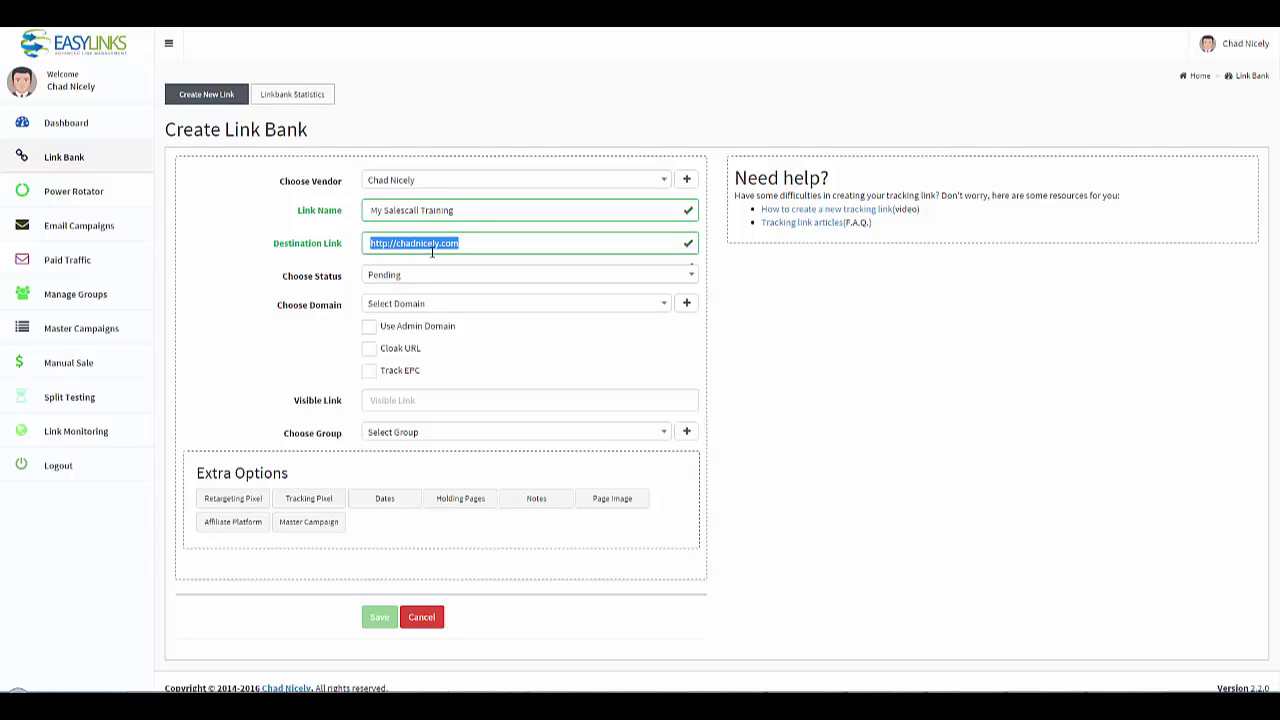
Try the Active, Completed and Evergreen statuses for the new link
left_click(441, 278)
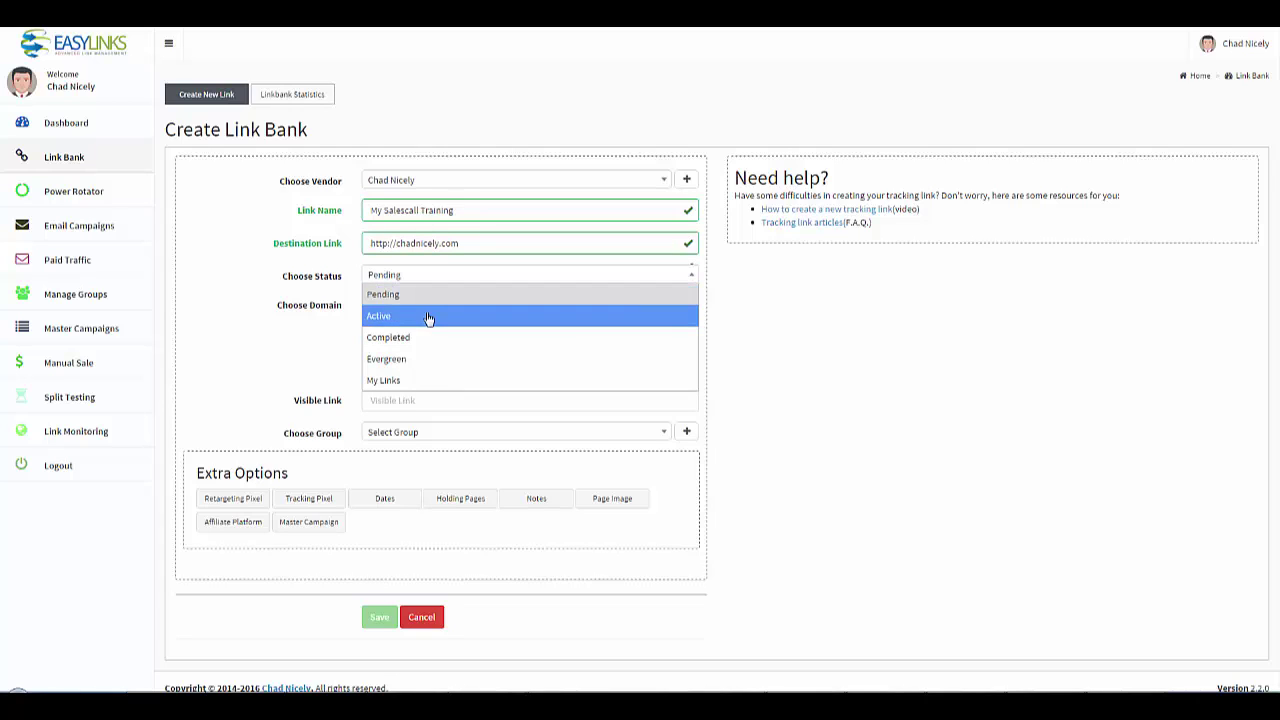
left_click(430, 316)
left_click_drag(495, 243, 237, 247)
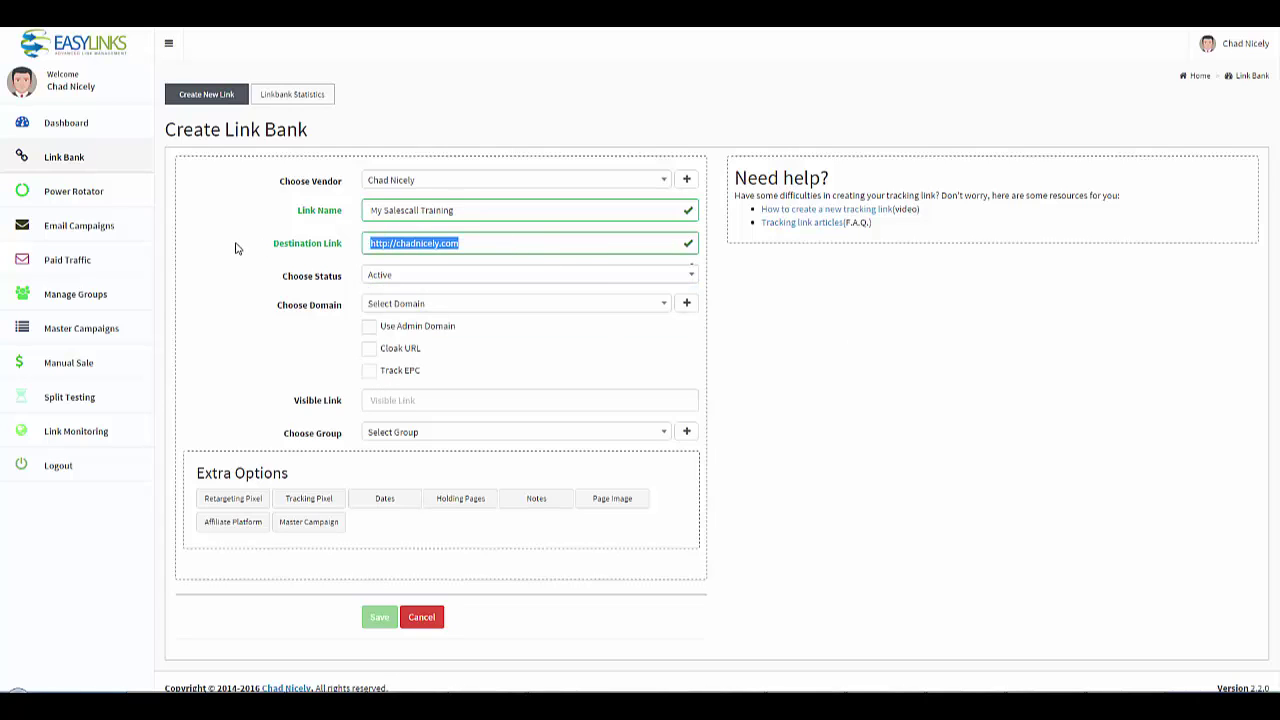
left_click(441, 279)
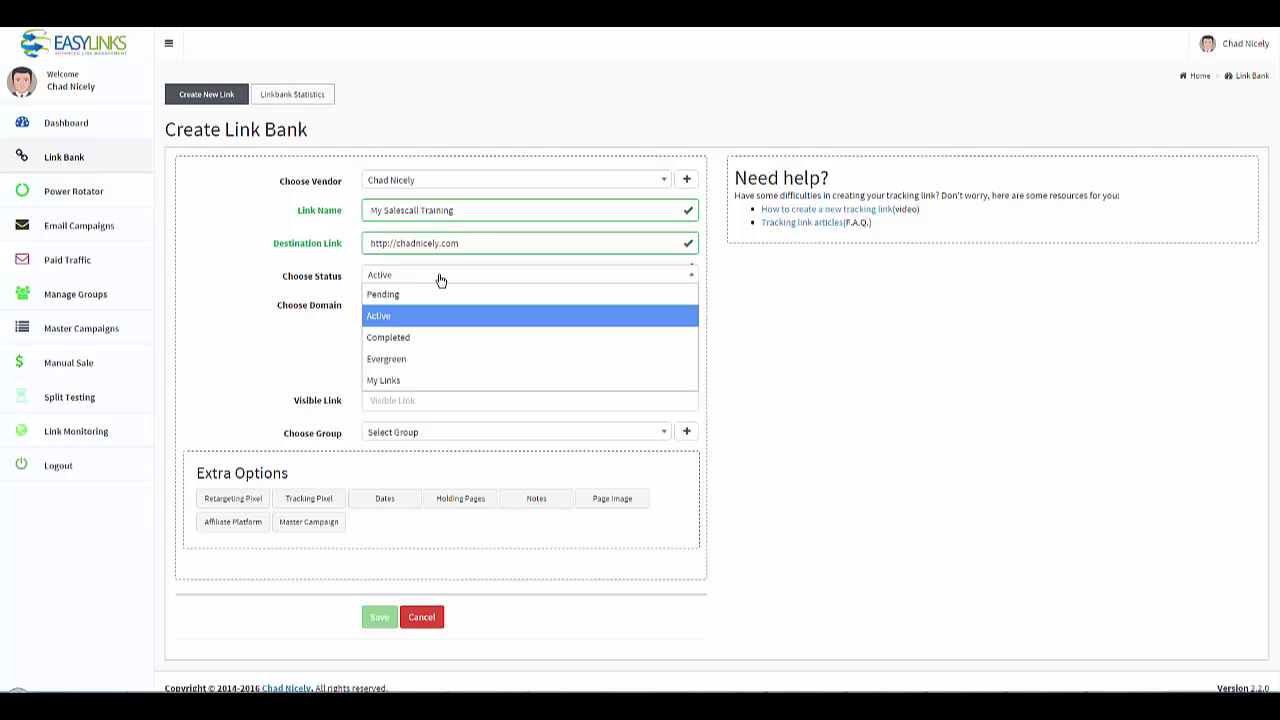
left_click(416, 339)
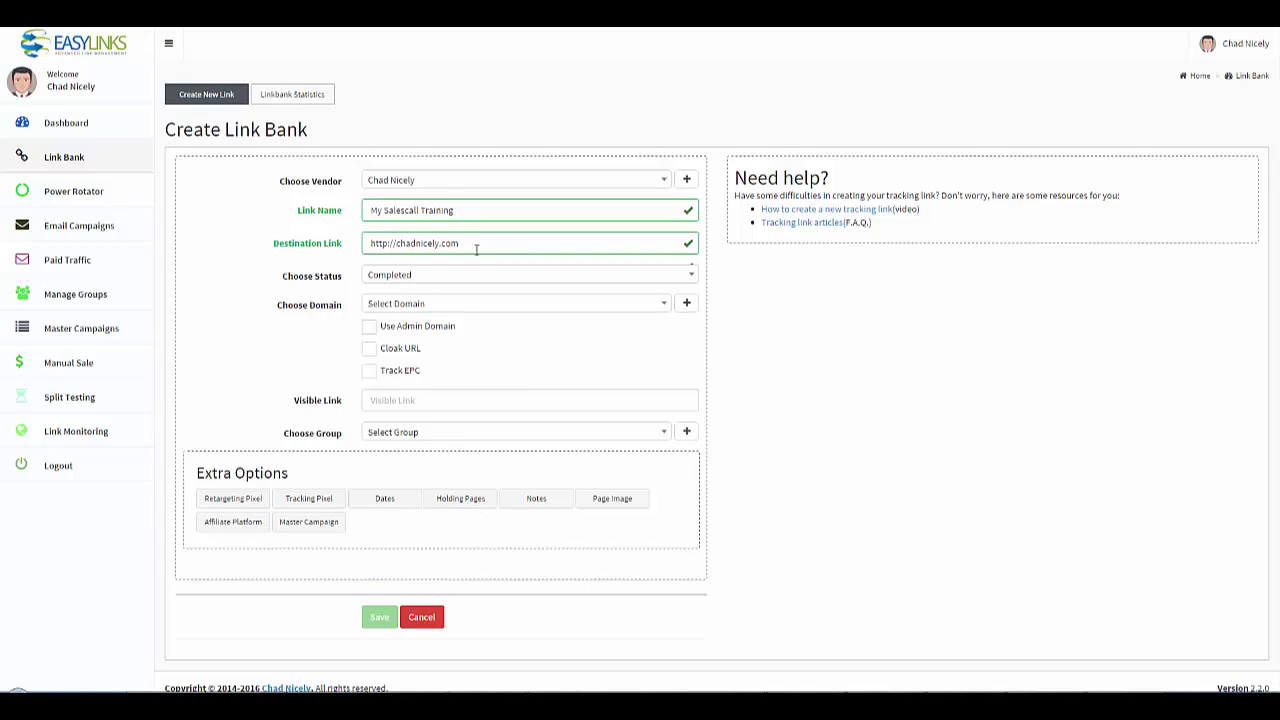
left_click_drag(476, 250, 346, 249)
left_click(817, 391)
left_click(509, 277)
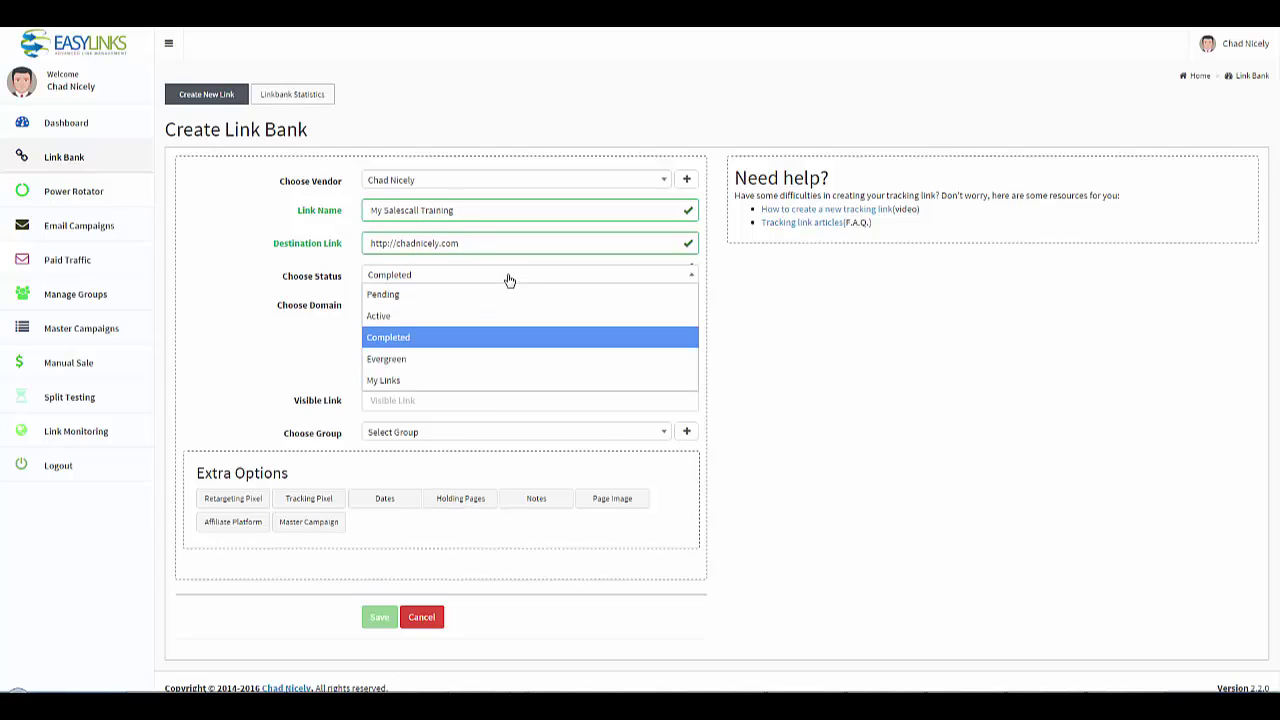
left_click(475, 363)
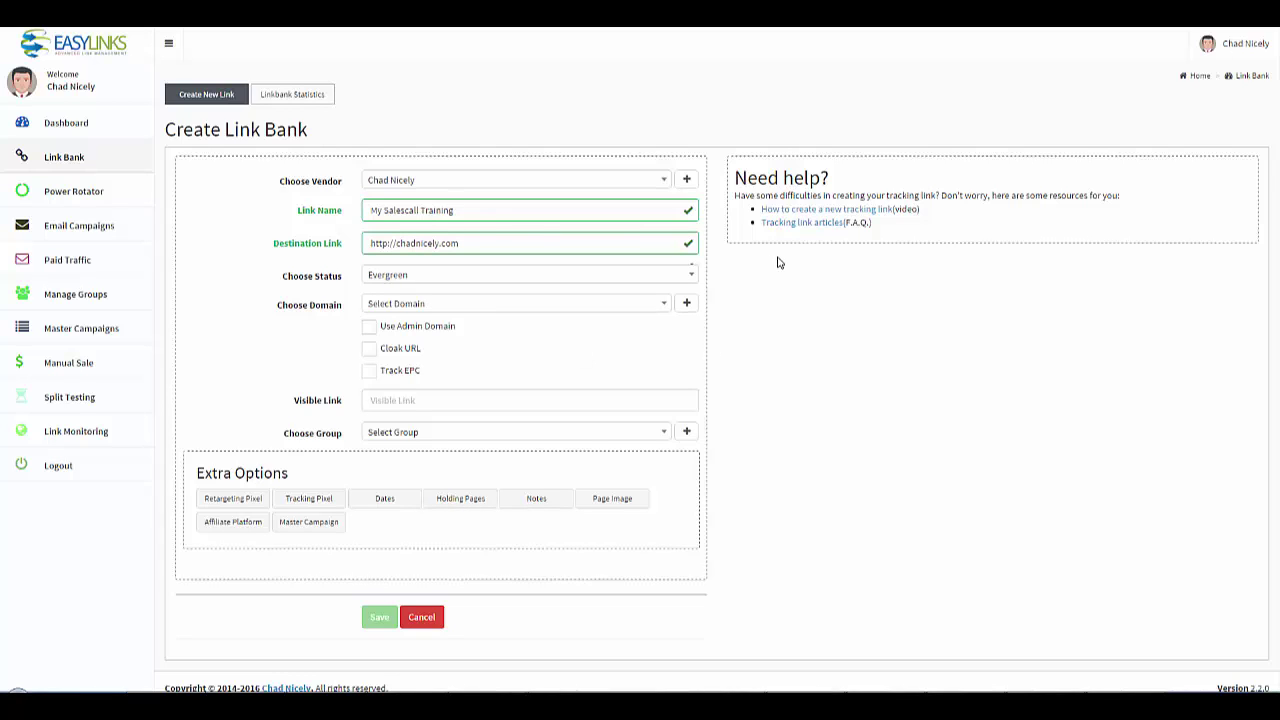
Set the new link's status to My Links
left_click(458, 281)
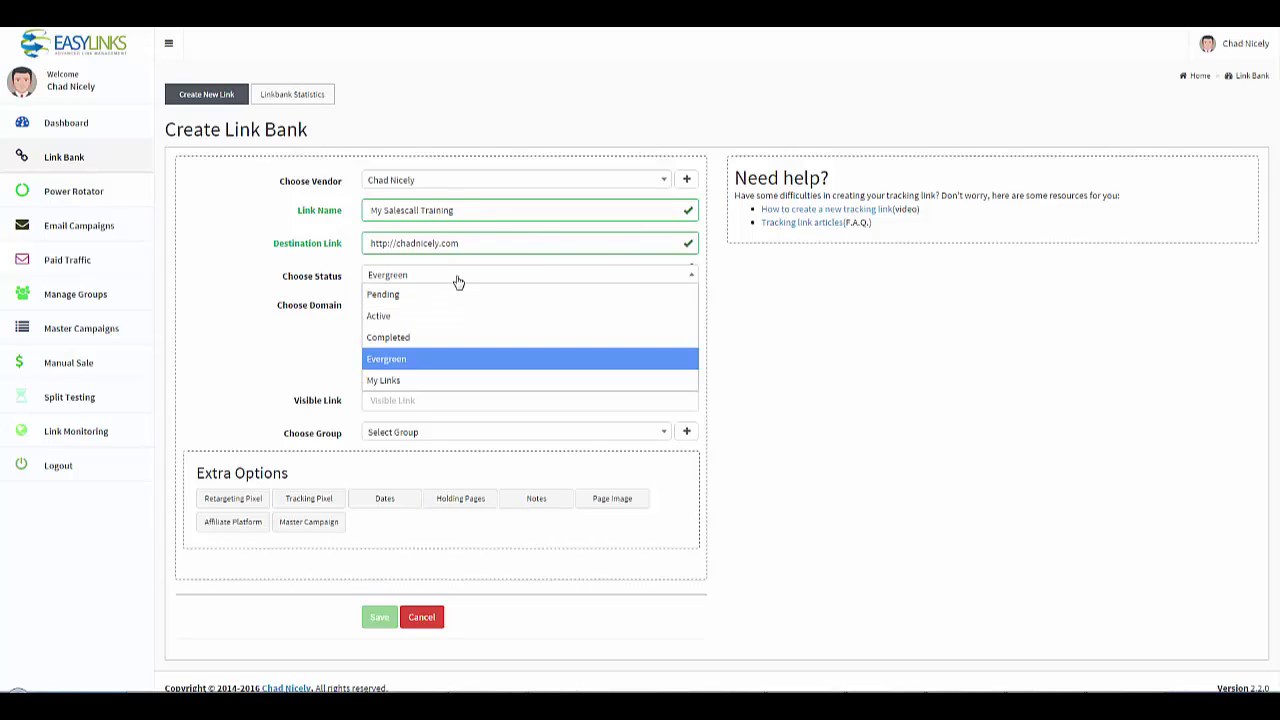
left_click(424, 380)
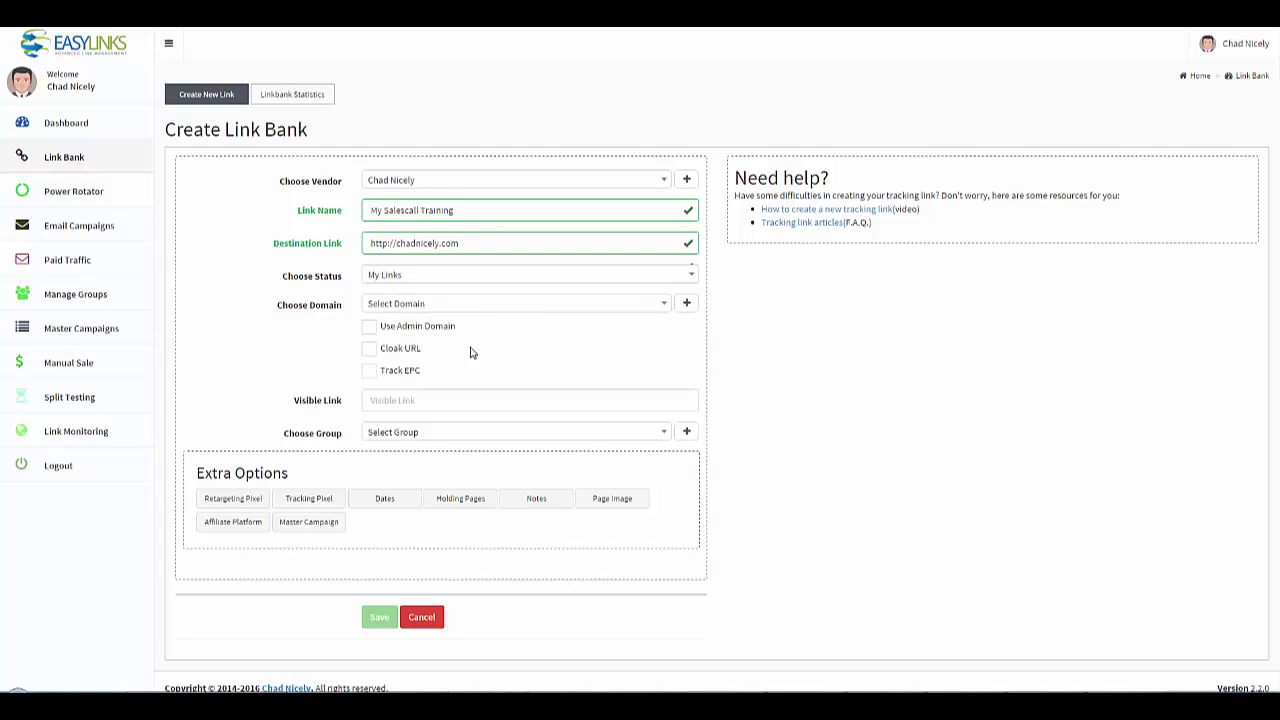
left_click_drag(475, 217, 352, 210)
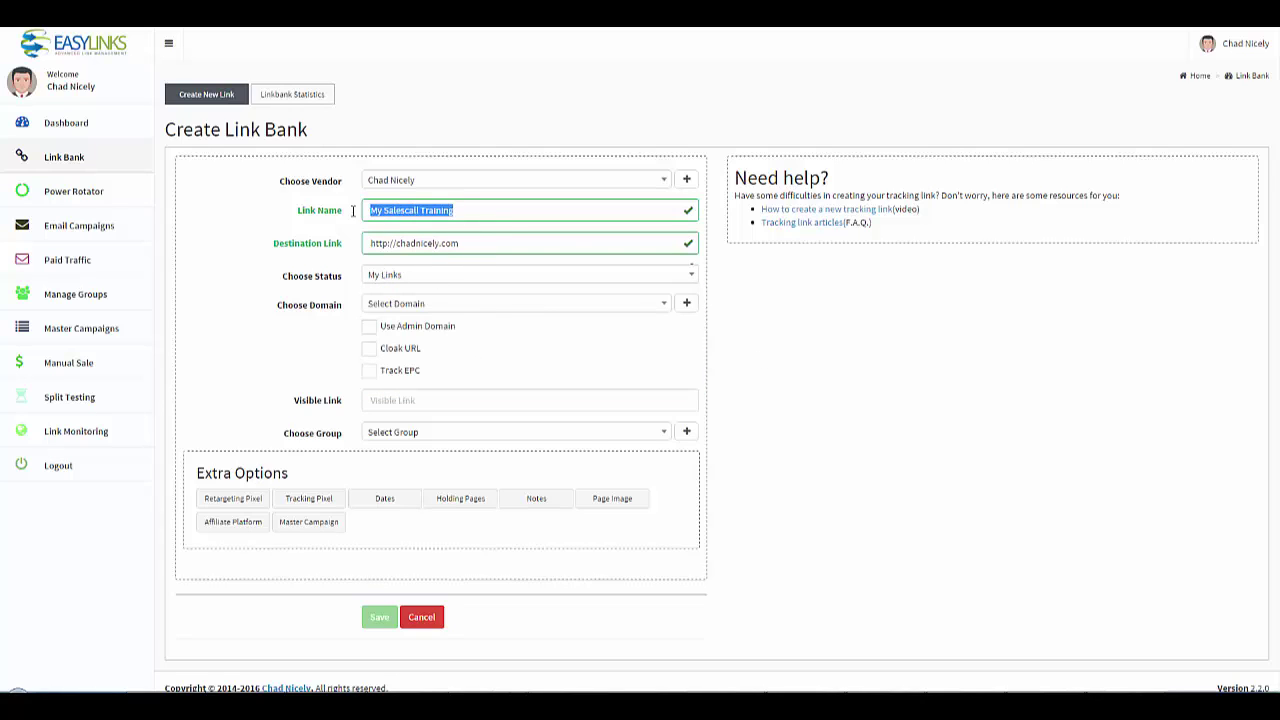
left_click(772, 273)
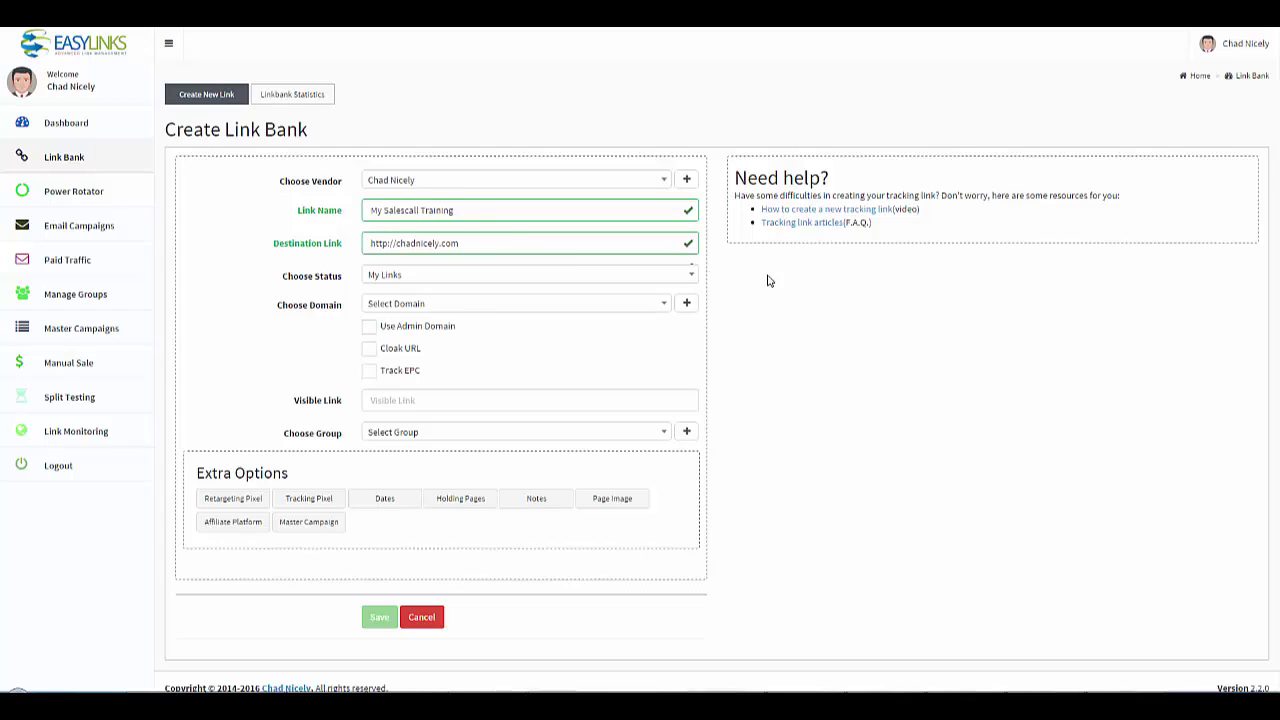
Use the admin domain for the link and set its visible link to "mst"
left_click(369, 327)
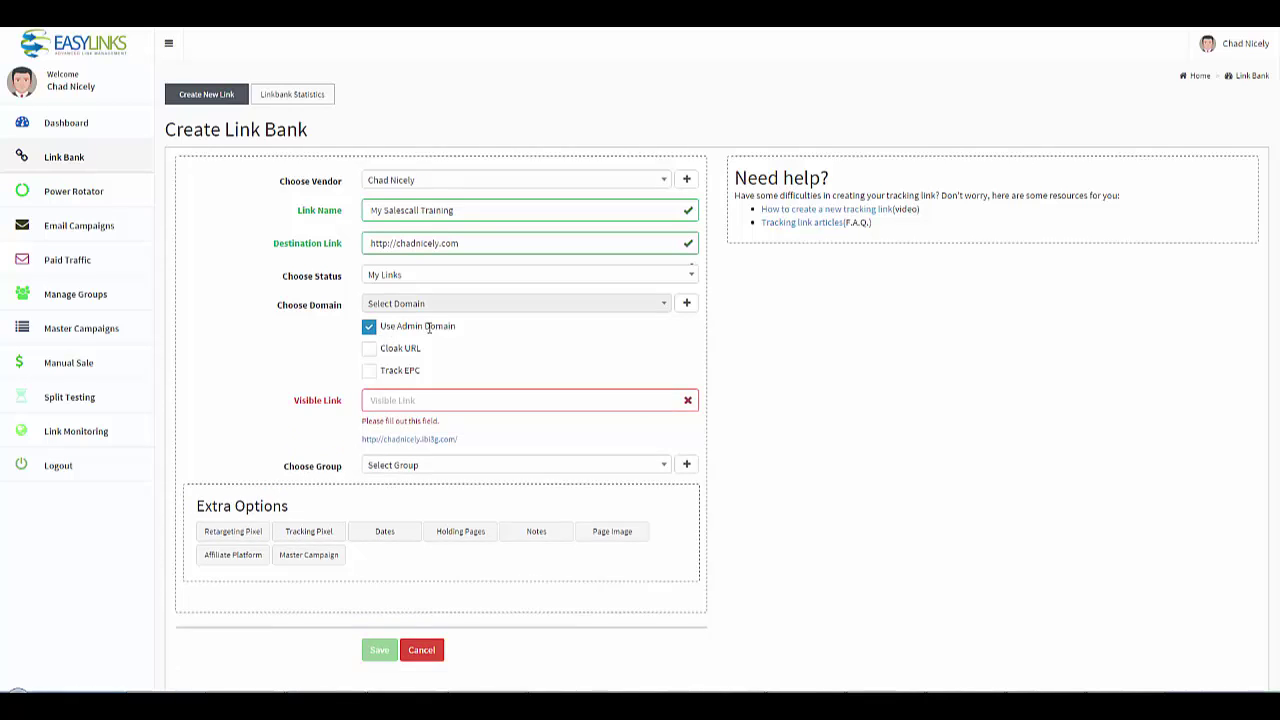
double_click(430, 440)
left_click_drag(421, 440, 361, 440)
left_click_drag(470, 445, 423, 441)
left_click(419, 399)
type("mst")
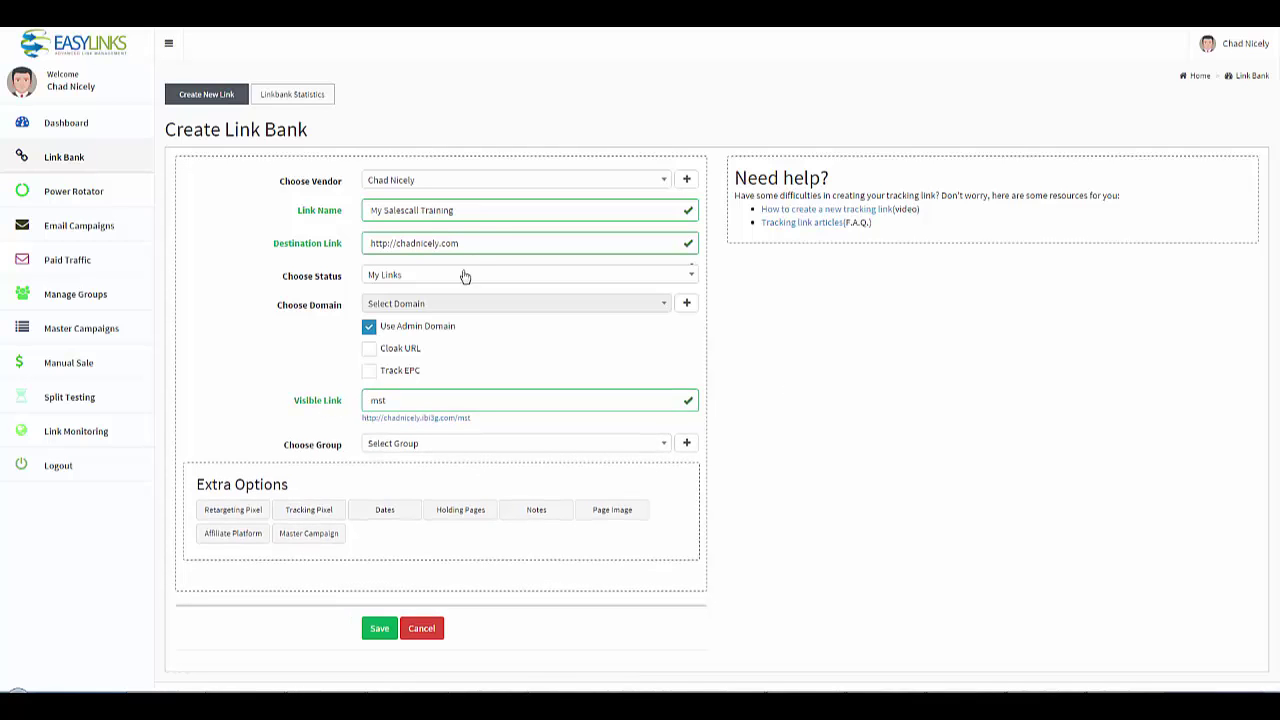
left_click_drag(471, 210, 382, 210)
left_click(380, 212)
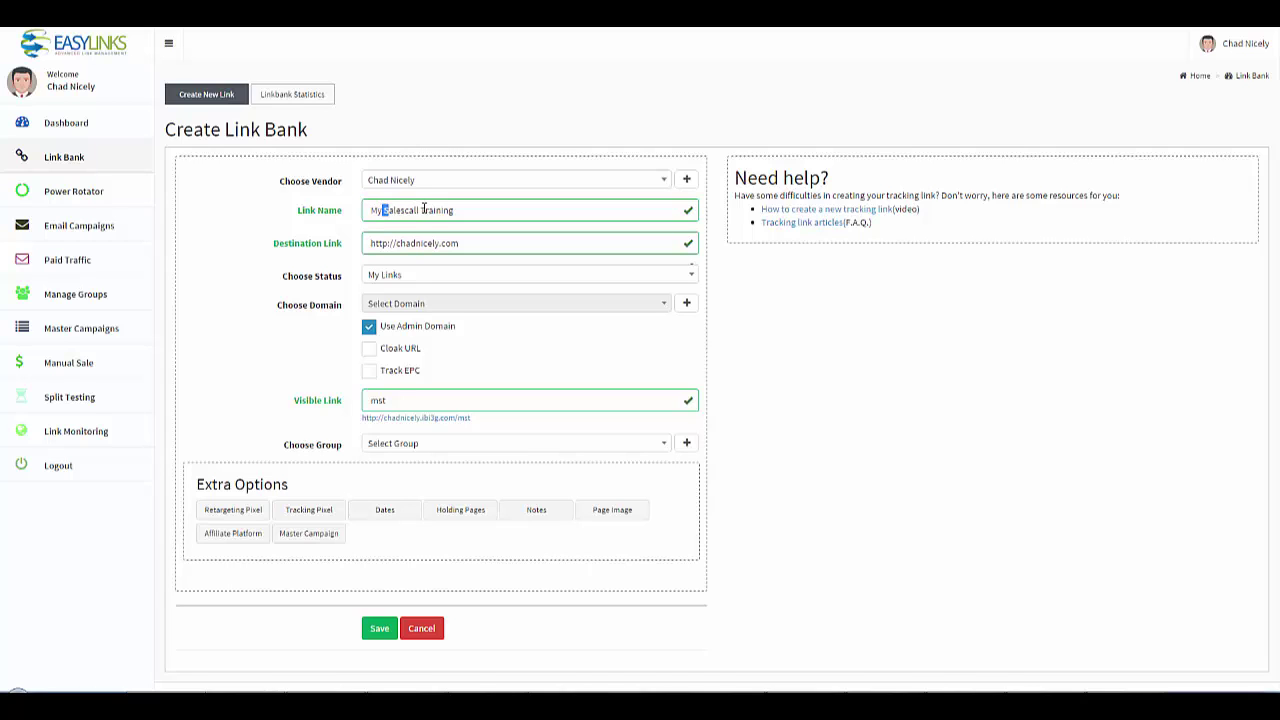
left_click(424, 401)
left_click_drag(461, 244, 370, 245)
left_click_drag(490, 244, 357, 247)
left_click(823, 360)
Assign the link to the Internal group and enable Cloak URL
left_click(667, 445)
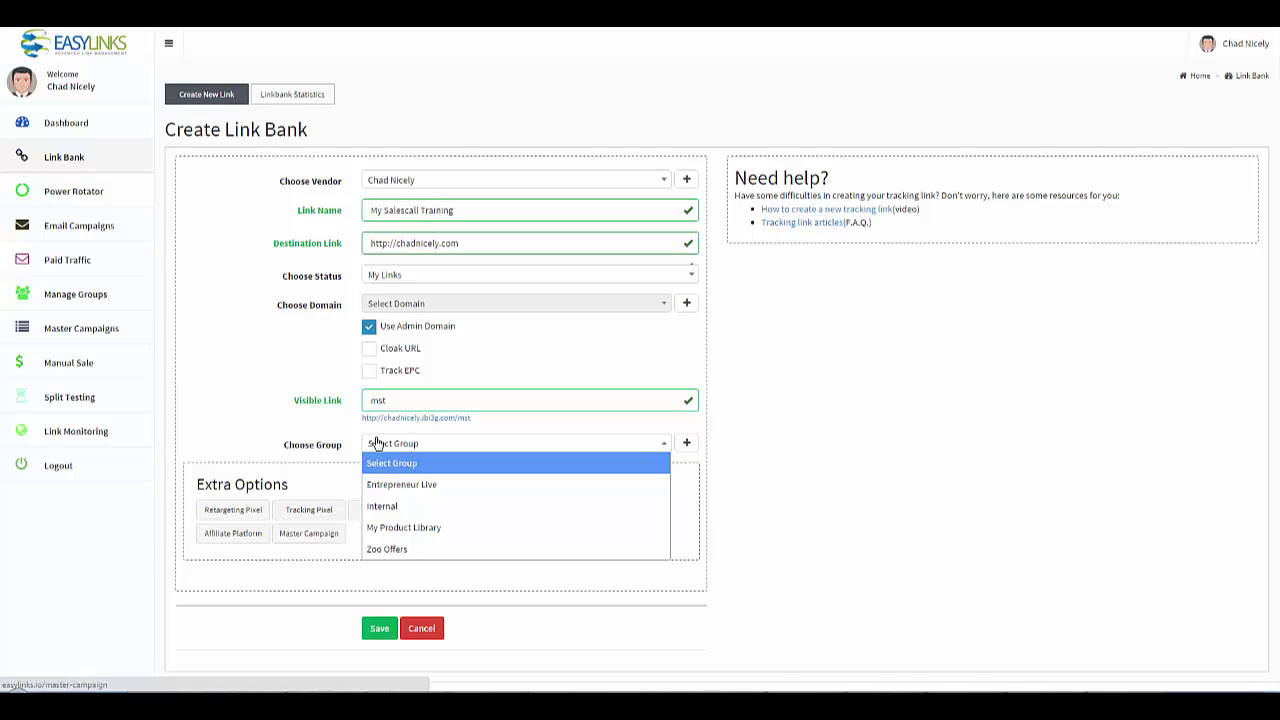
left_click(391, 507)
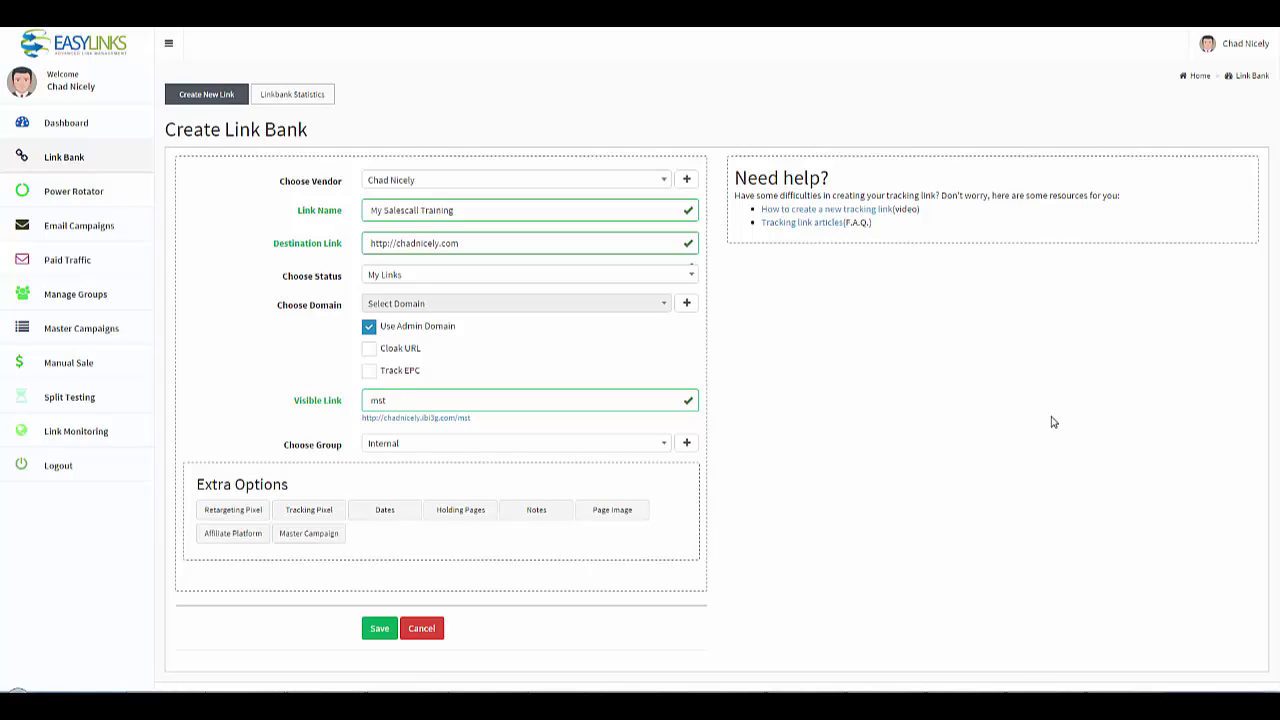
left_click(373, 351)
left_click_drag(485, 246, 343, 247)
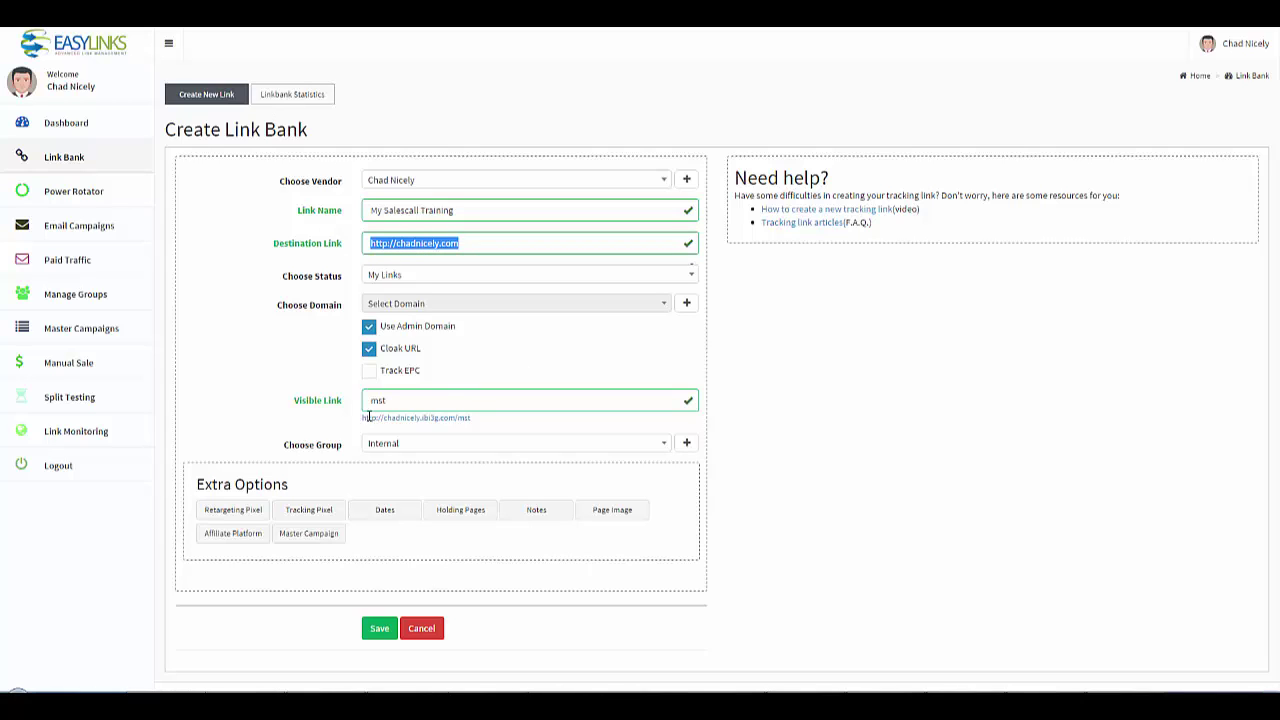
left_click_drag(474, 418, 360, 419)
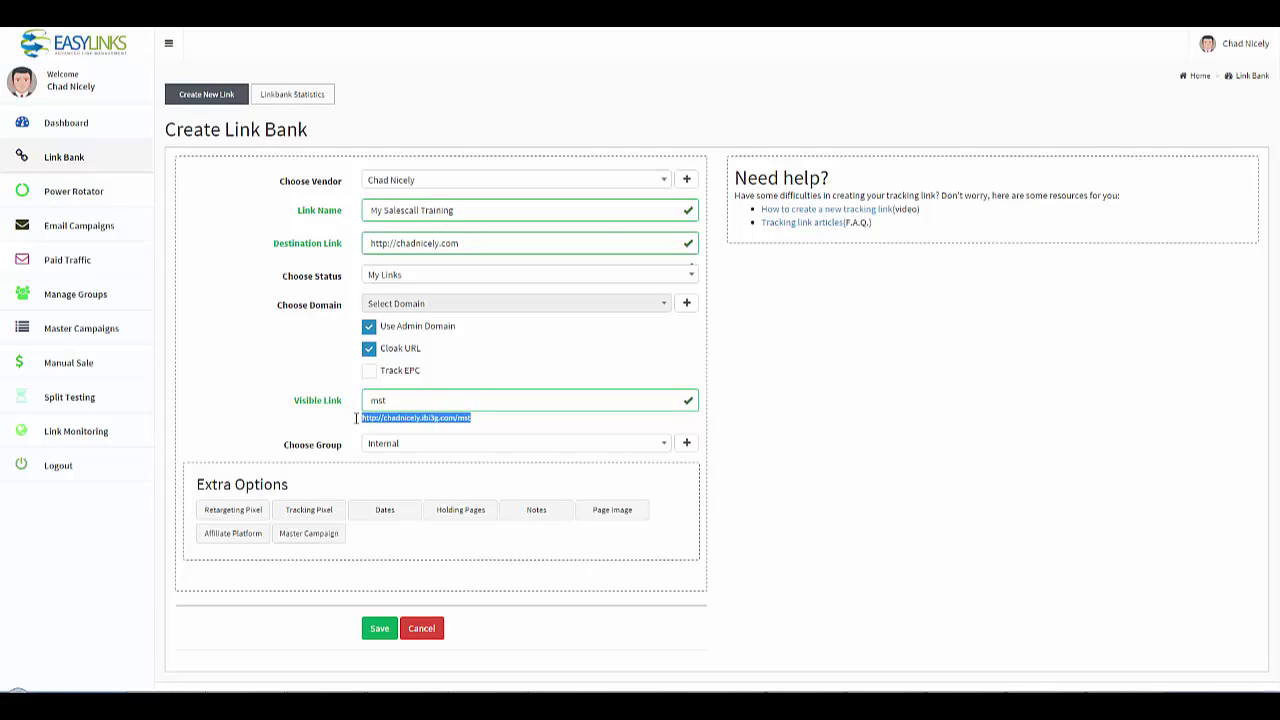
left_click(980, 382)
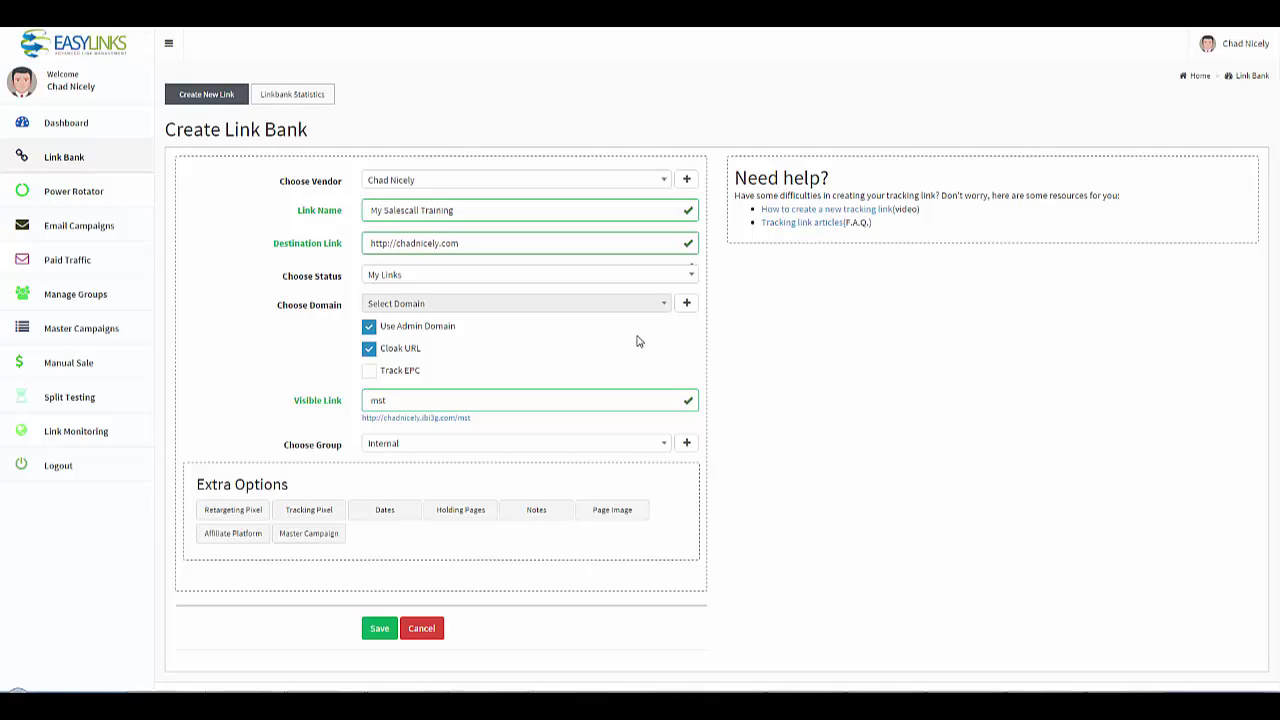
Save the link after toggling Track EPC on and off, and filter the link statistics to My Links
left_click(370, 372)
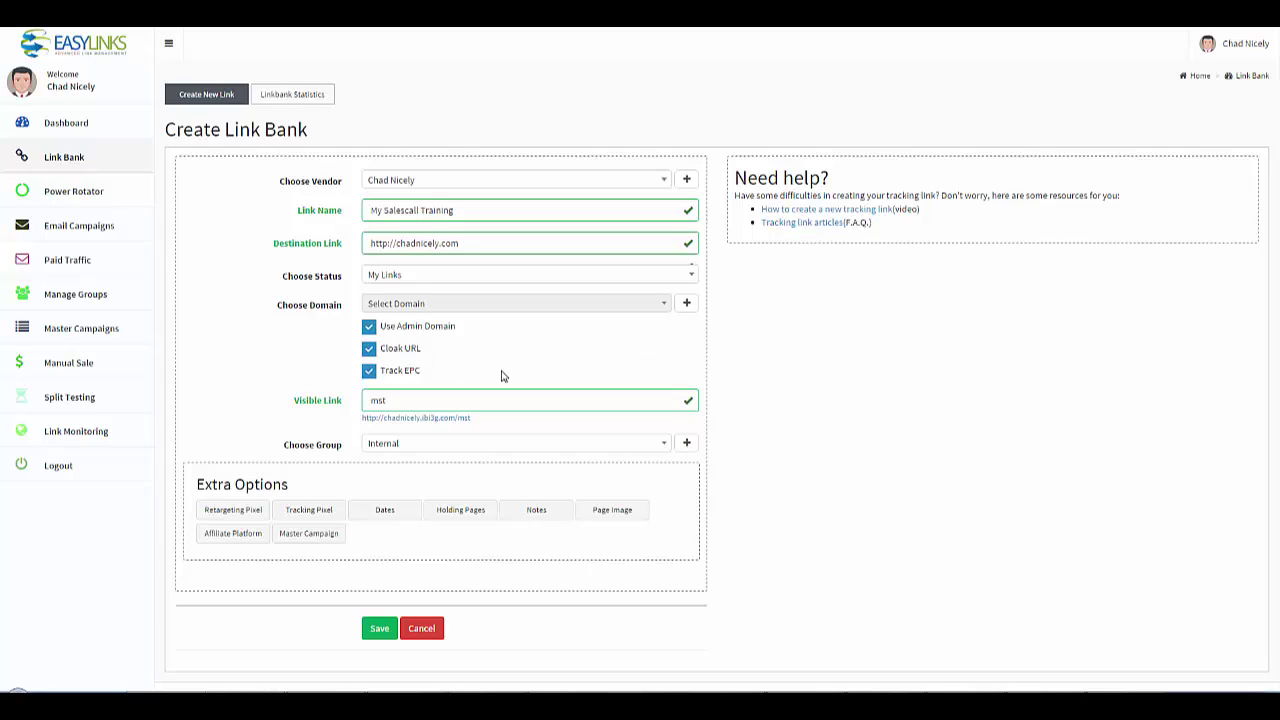
left_click(373, 377)
left_click(380, 628)
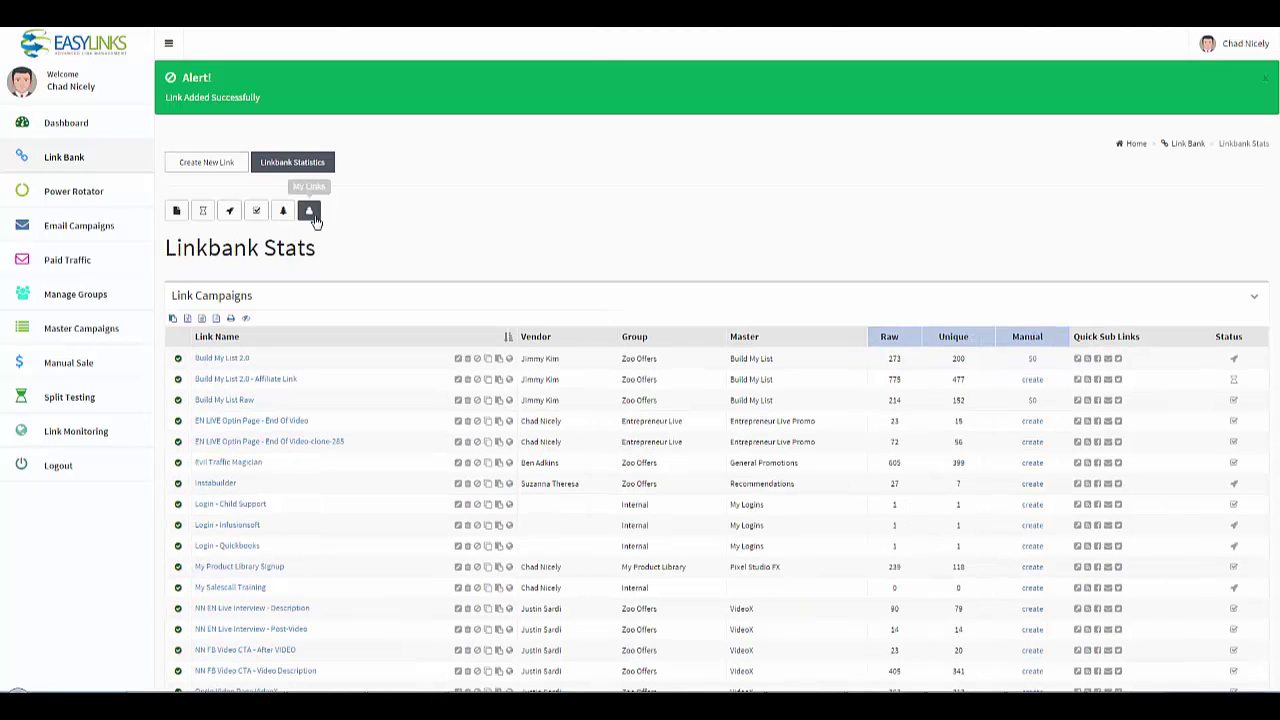
left_click(310, 214)
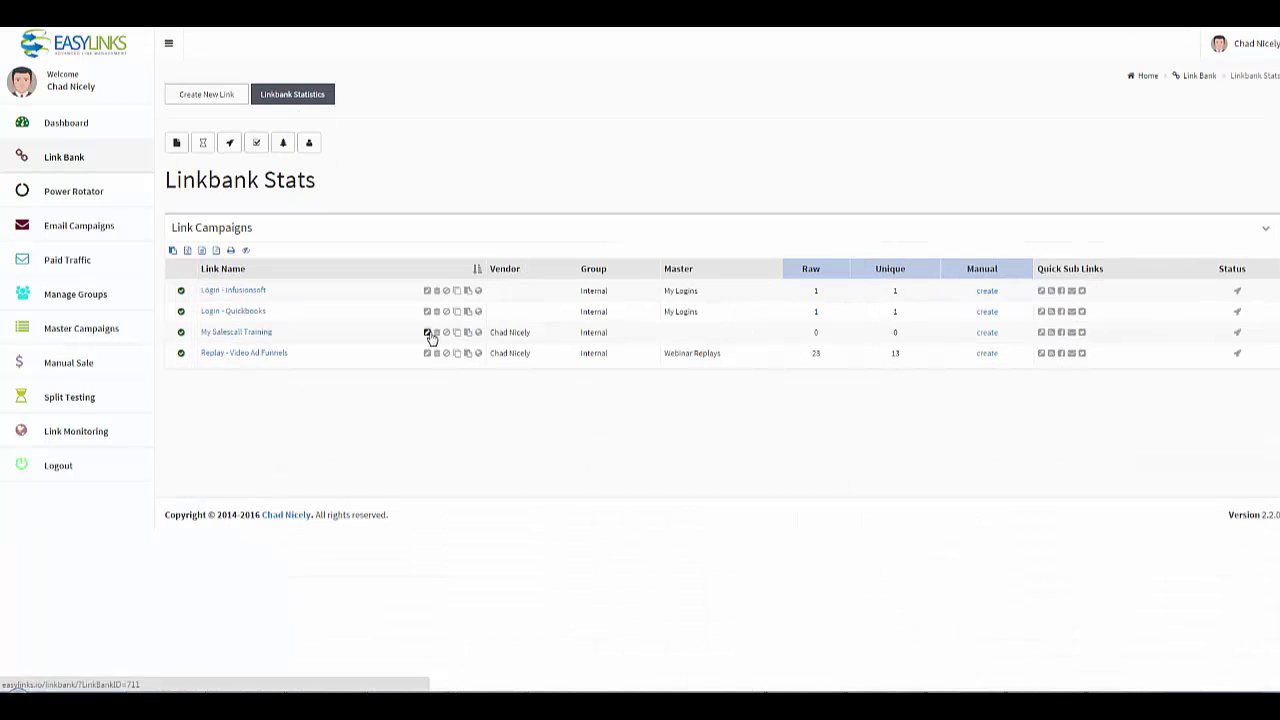